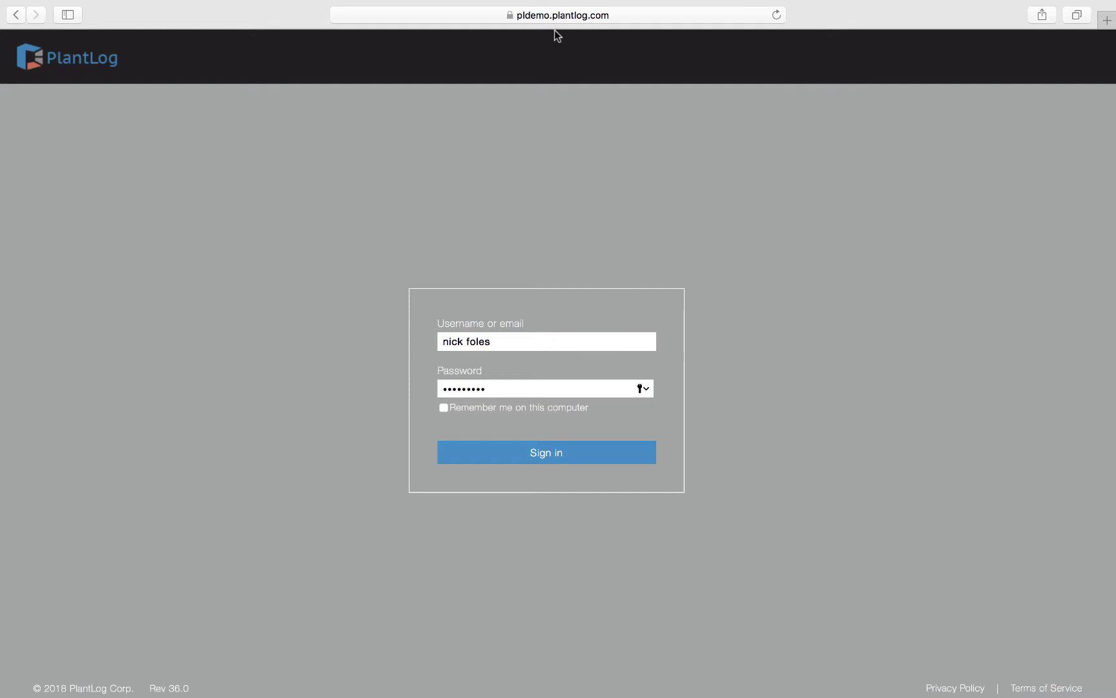
Sign in with the prefilled credentials and open the Shift Communications journal
click(541, 447)
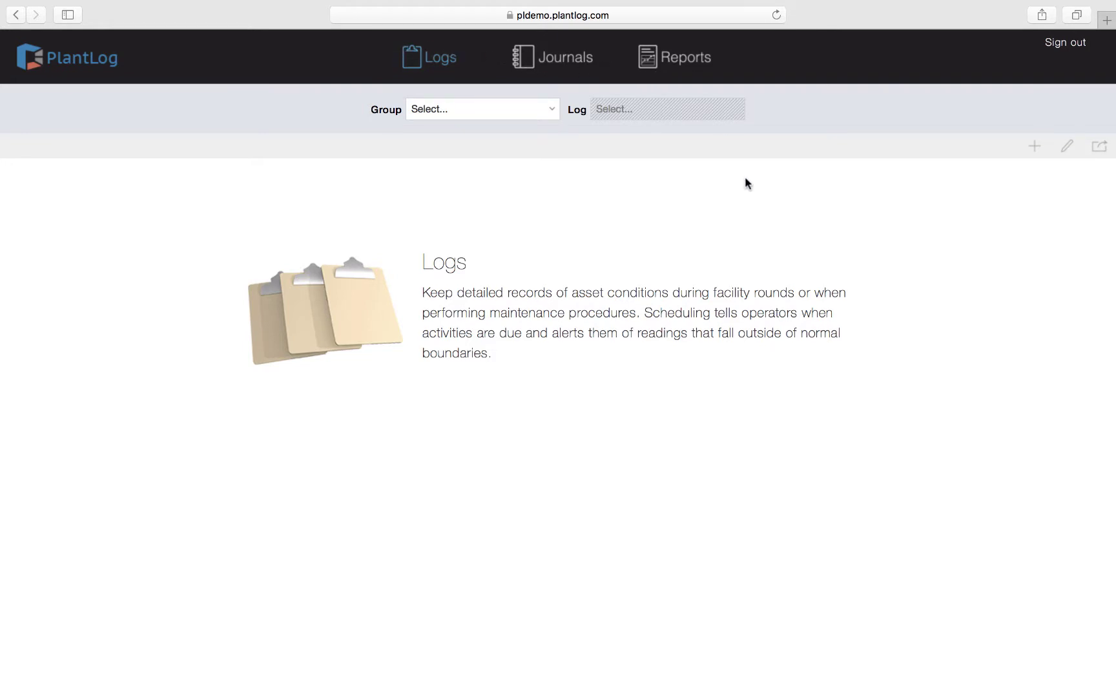
click(576, 61)
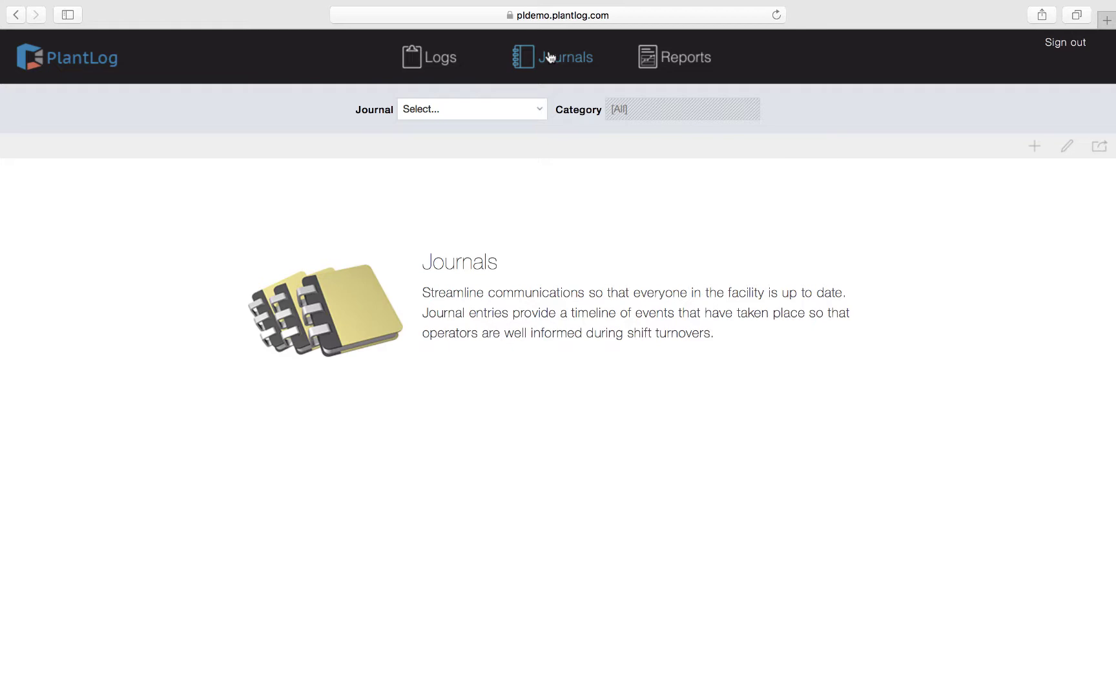
click(532, 111)
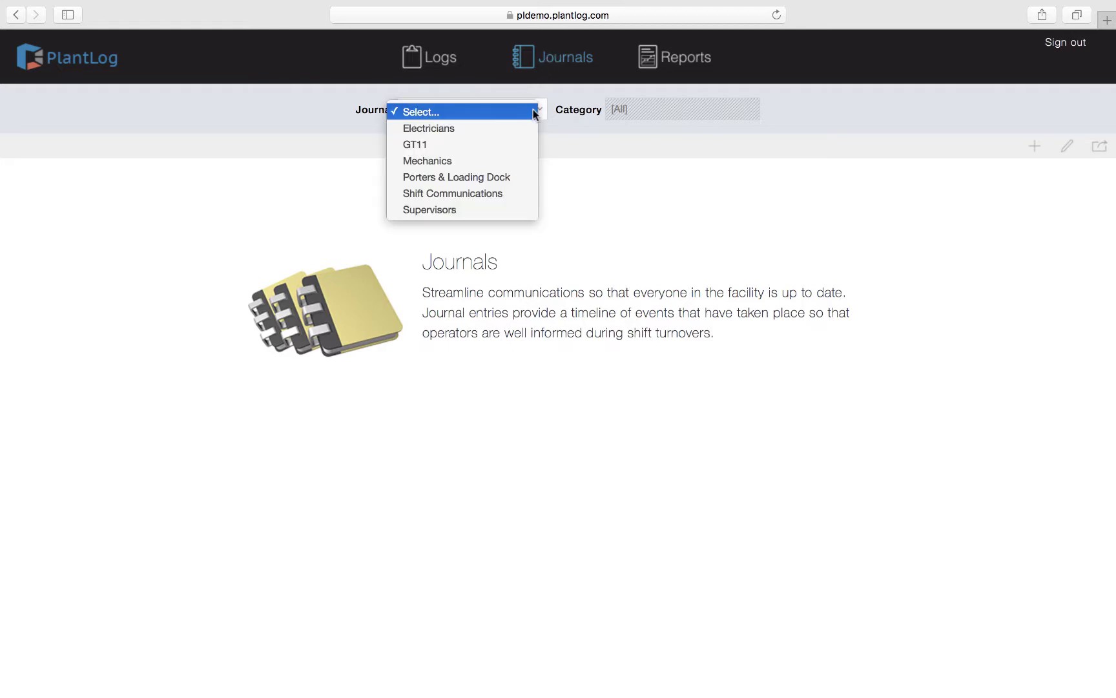
click(491, 194)
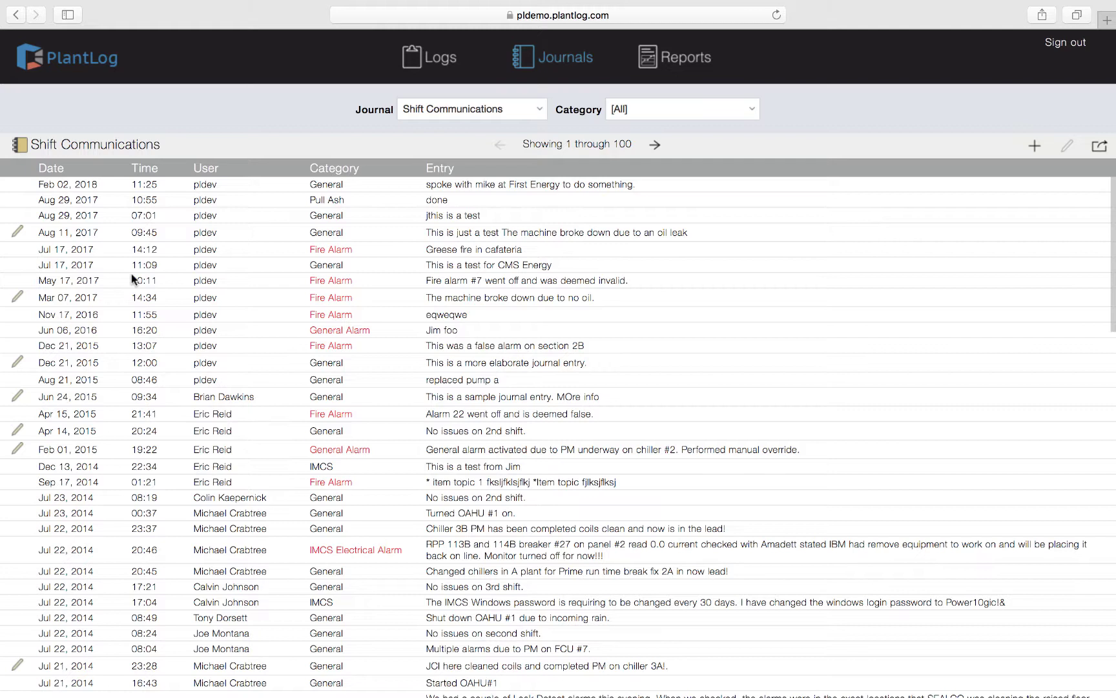
View the journal's entries filtered by the General category and restore the filter to all categories
click(154, 190)
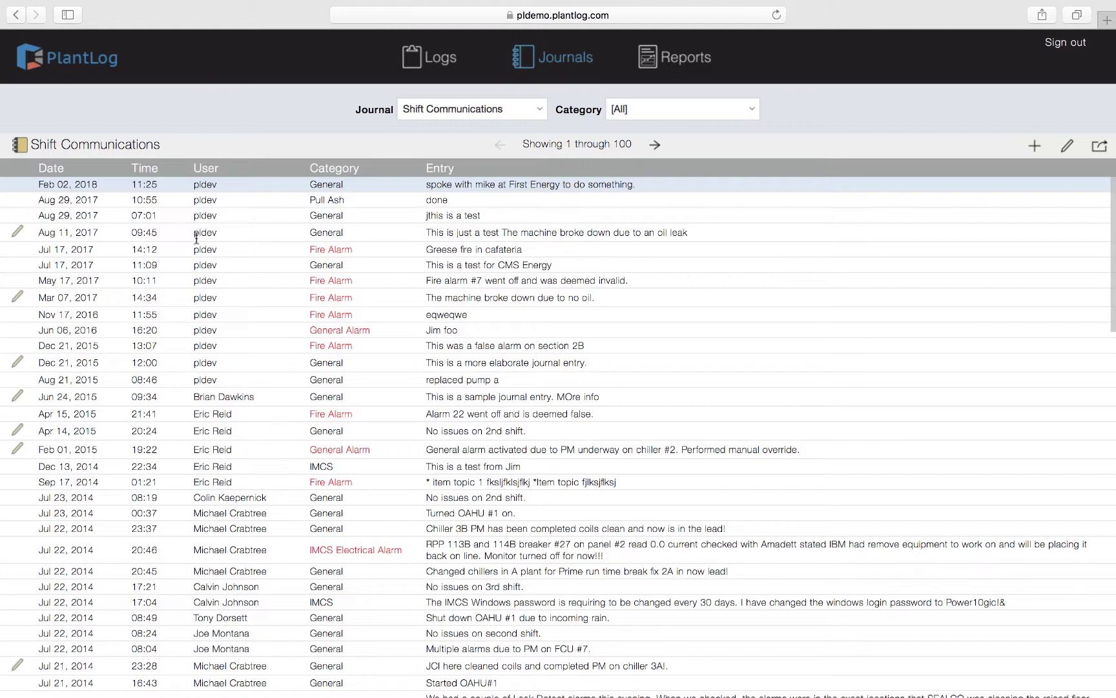
click(218, 397)
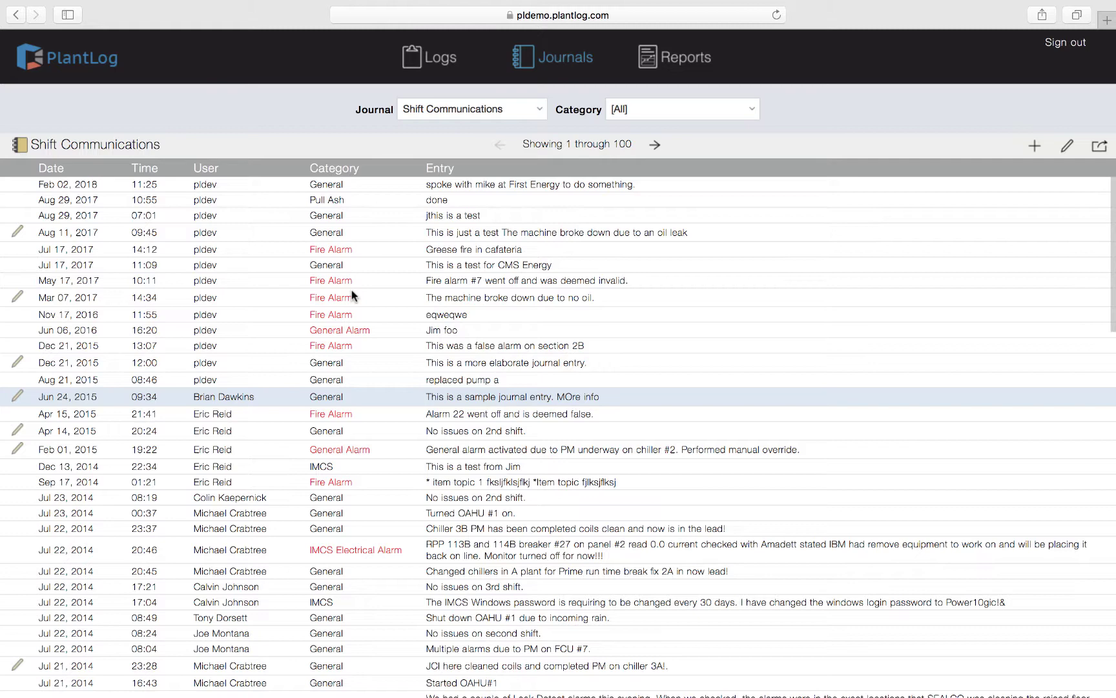
click(719, 115)
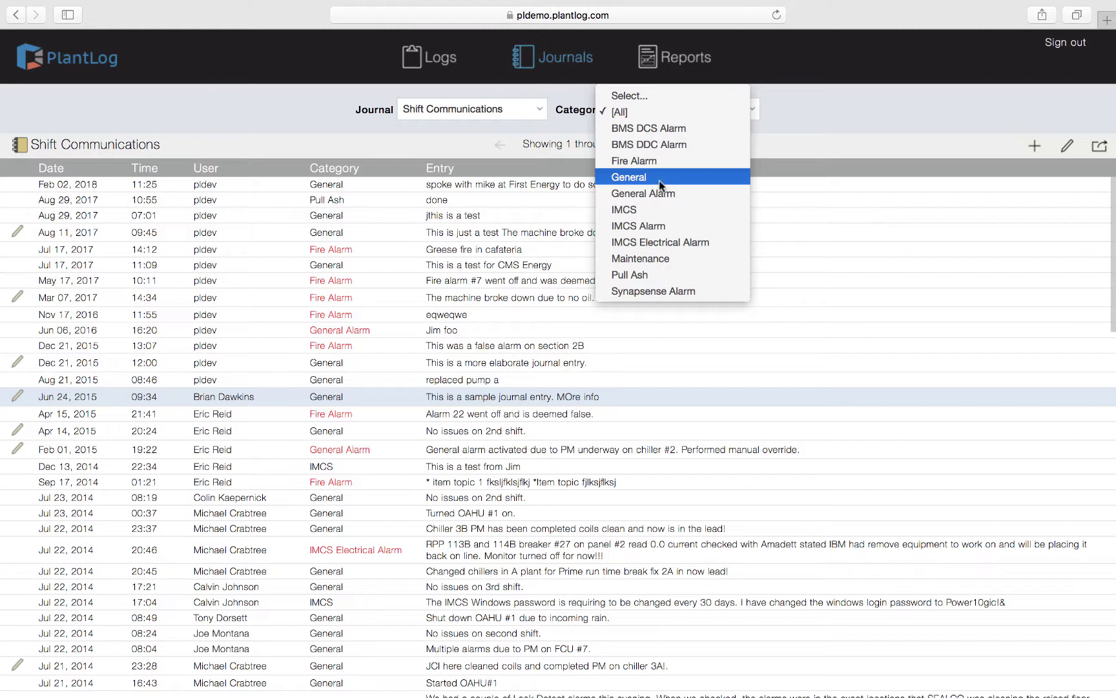
click(639, 176)
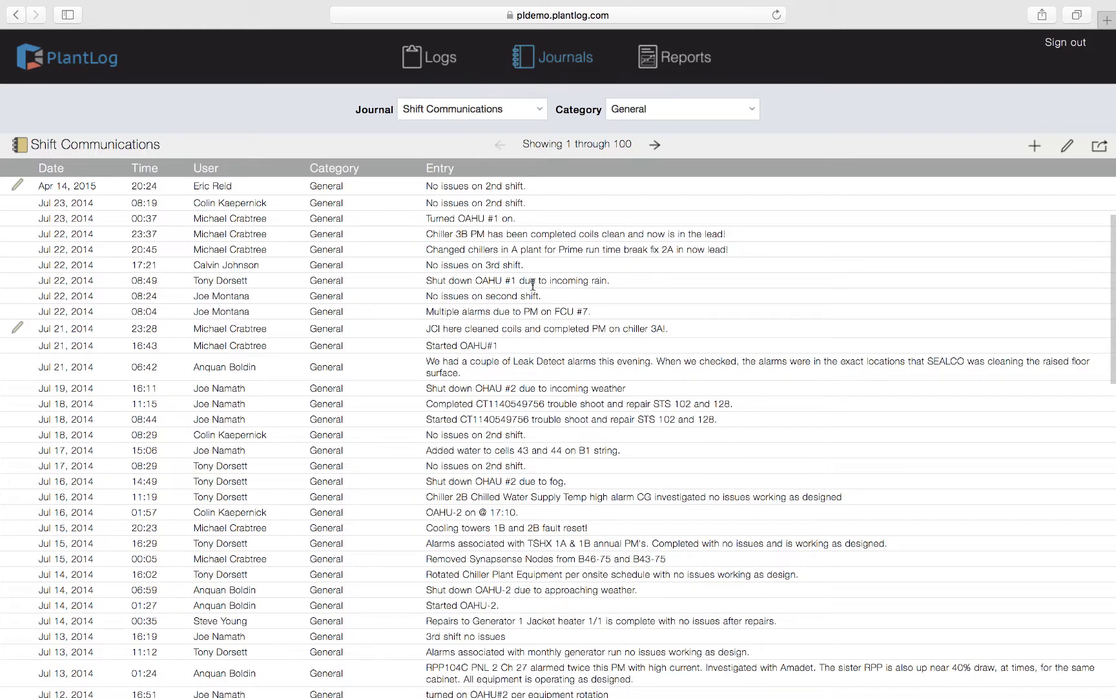
click(661, 110)
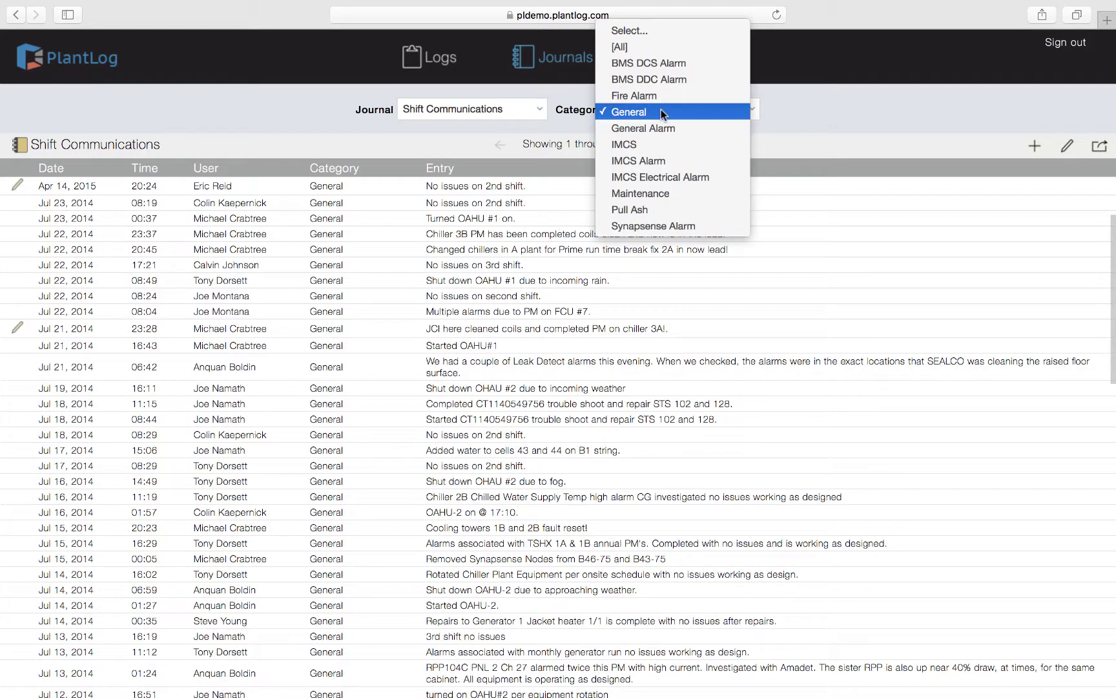
click(665, 48)
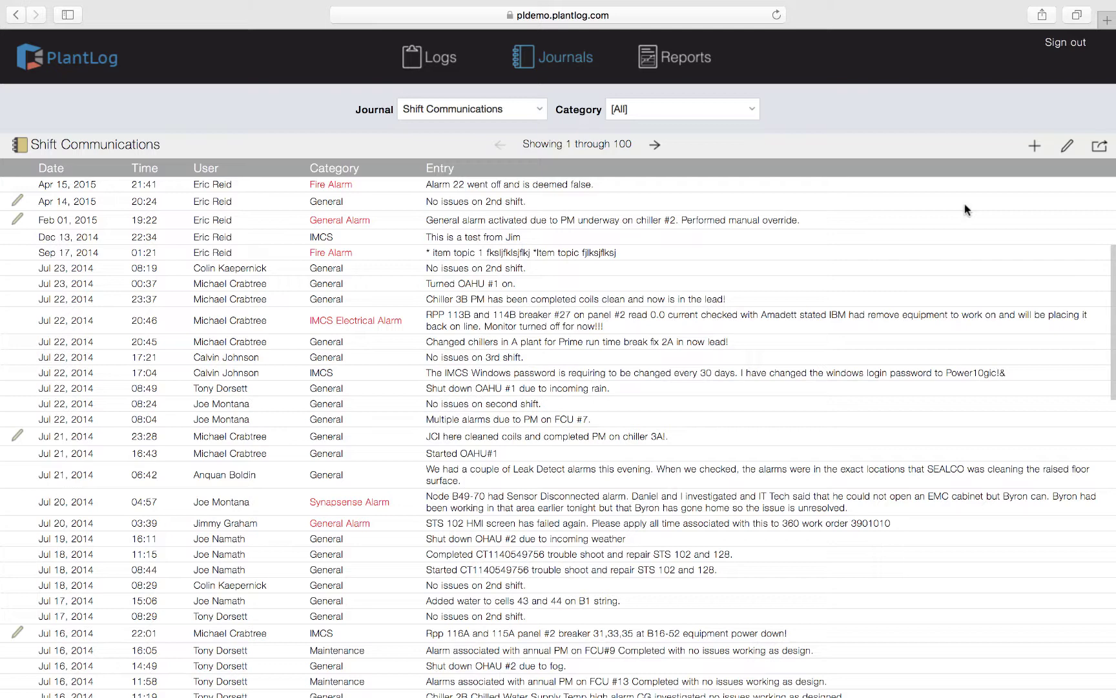
Start a new Shift Communications journal record with the General category
click(1036, 147)
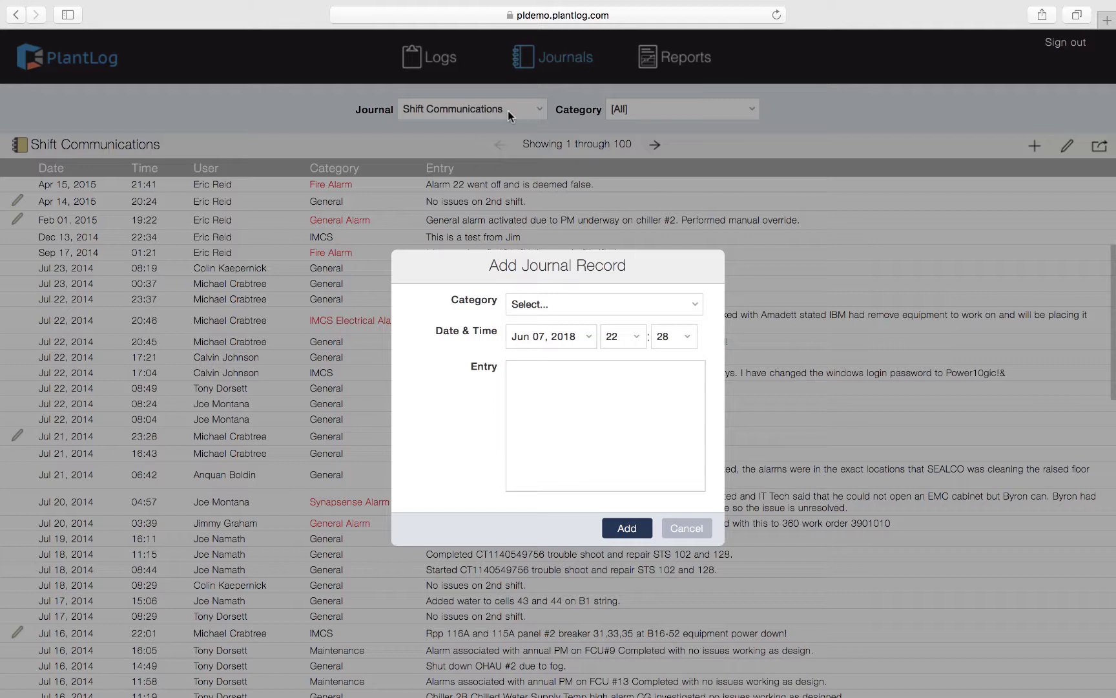
click(617, 308)
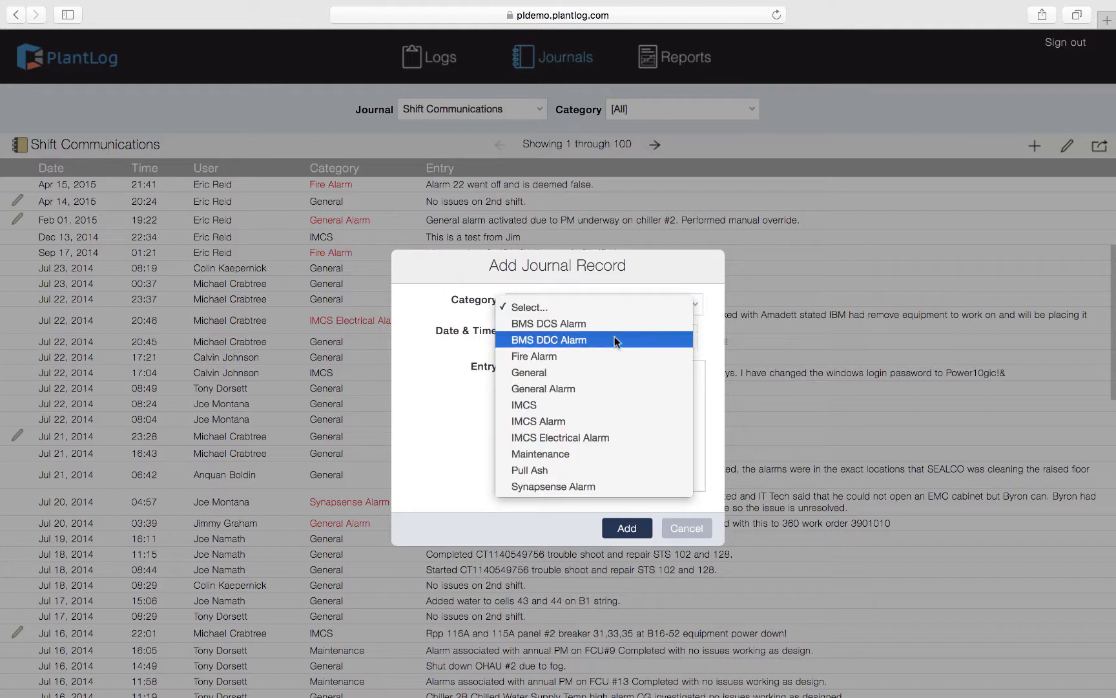
click(614, 372)
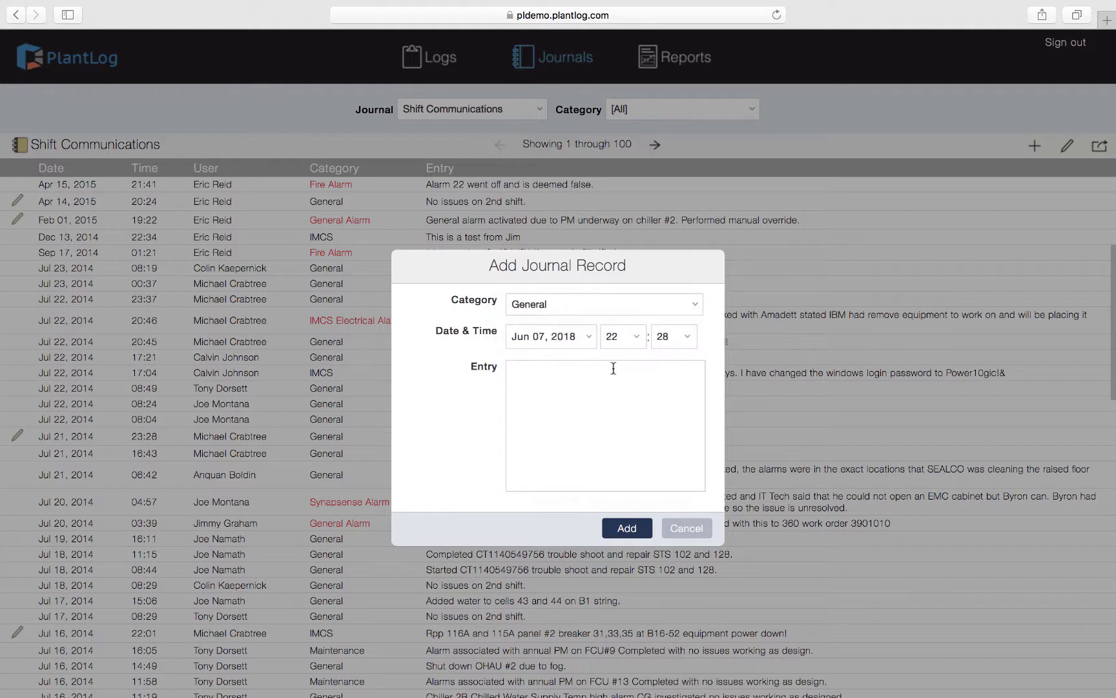
Examine the date, hour and minute choices available for the new journal record
click(583, 336)
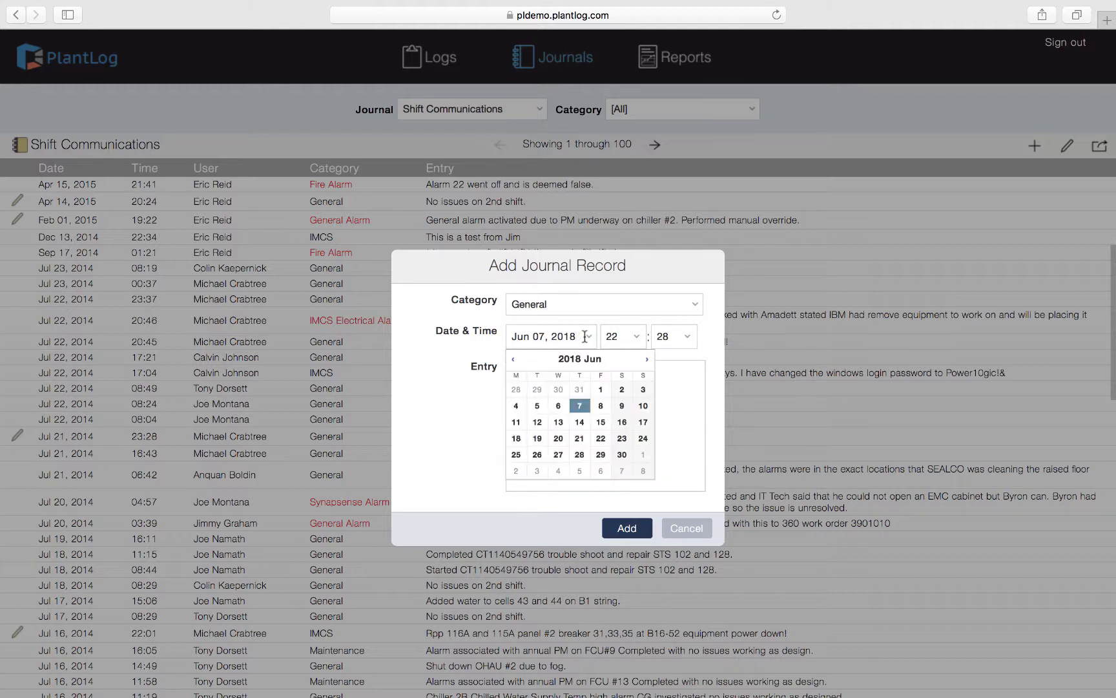
click(675, 401)
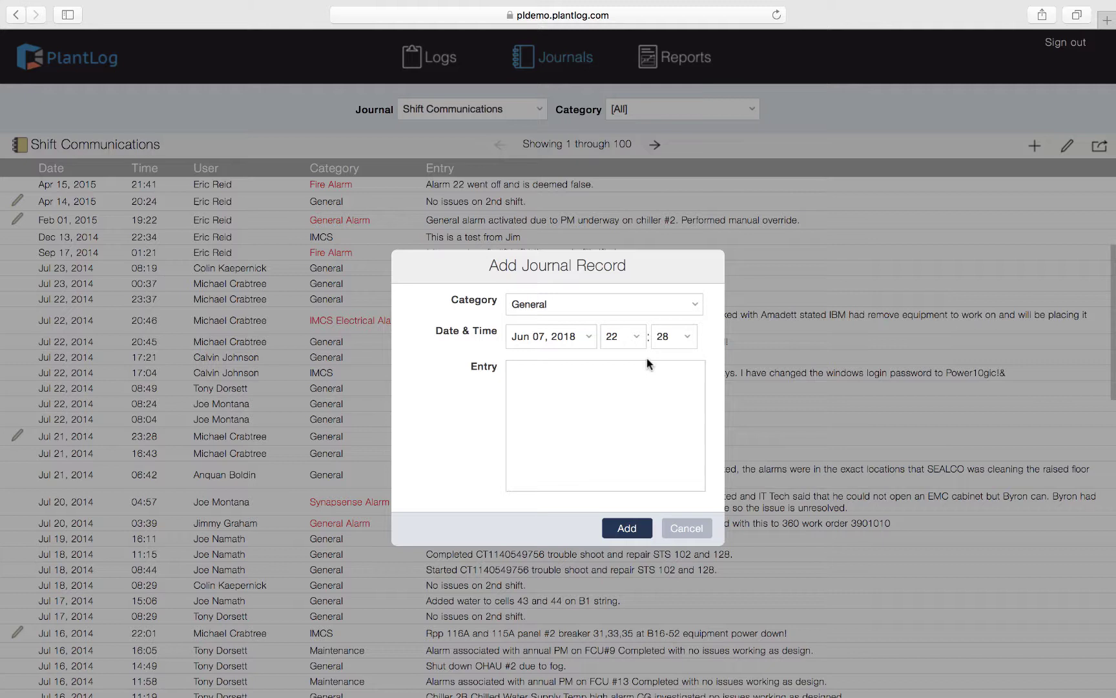
click(636, 337)
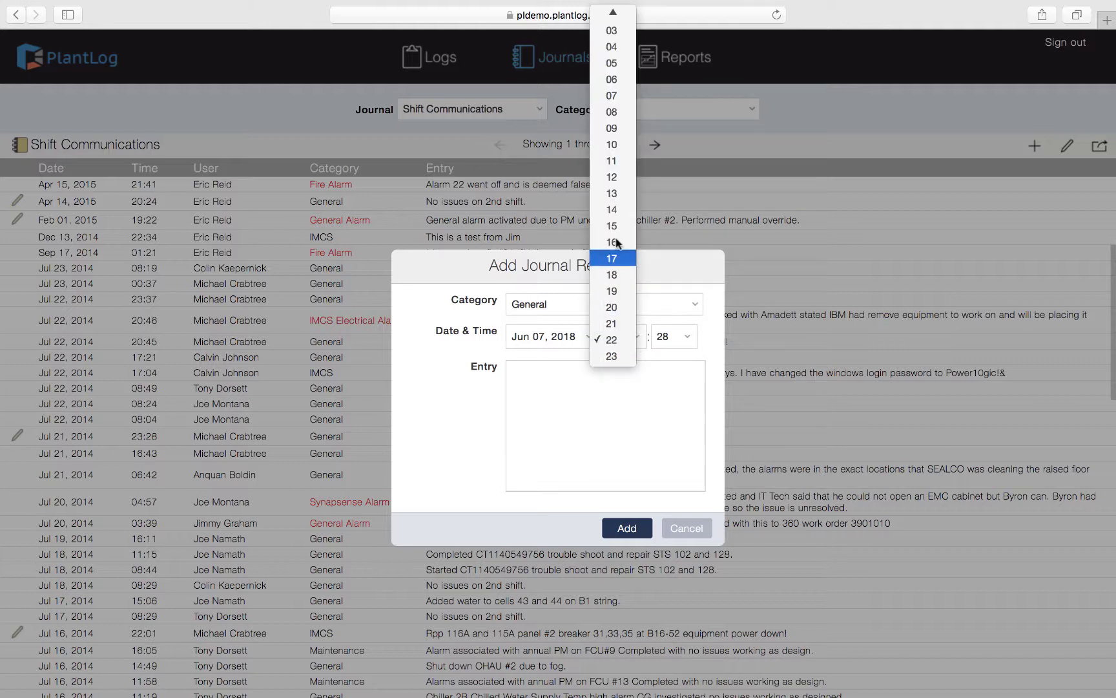
click(665, 387)
click(675, 340)
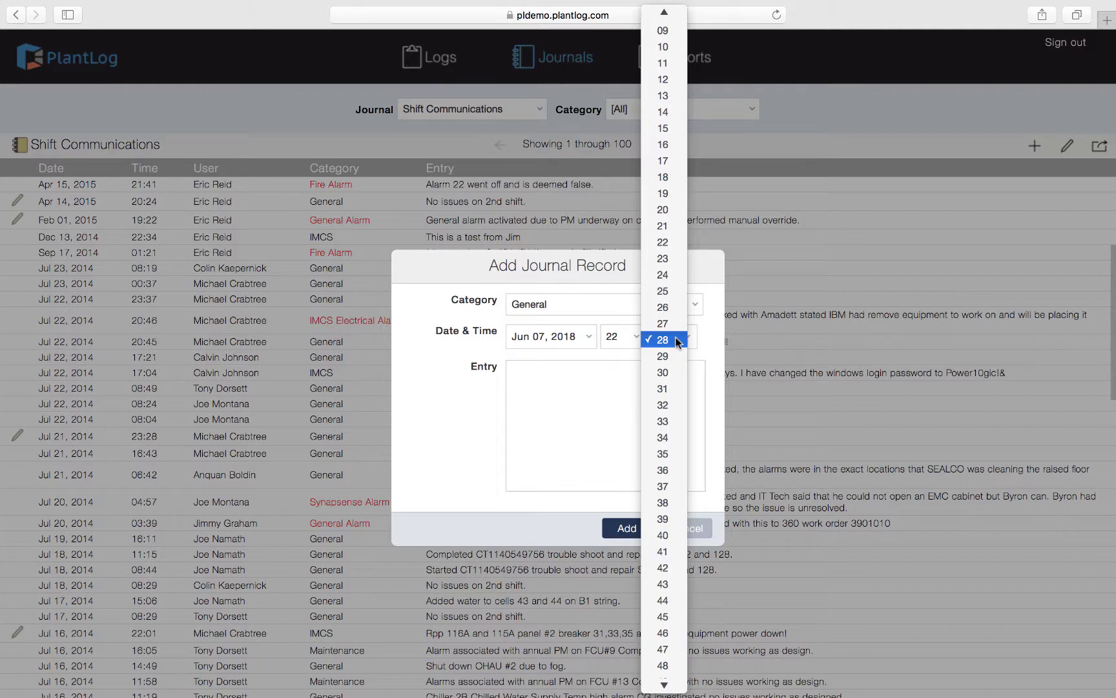
click(610, 382)
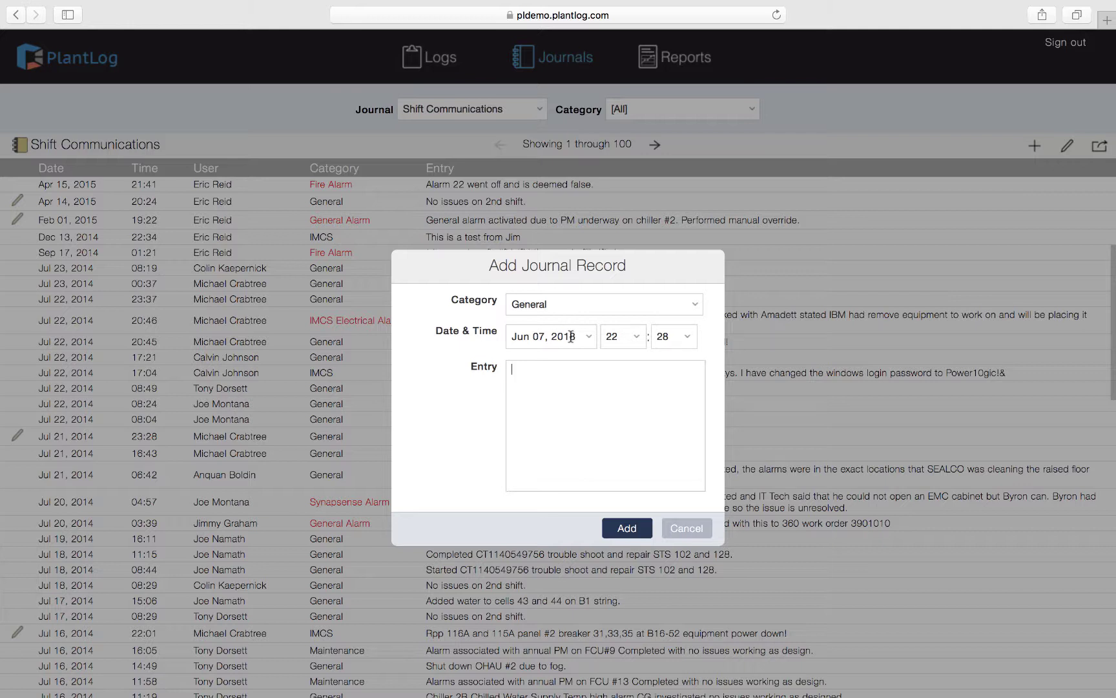
click(622, 342)
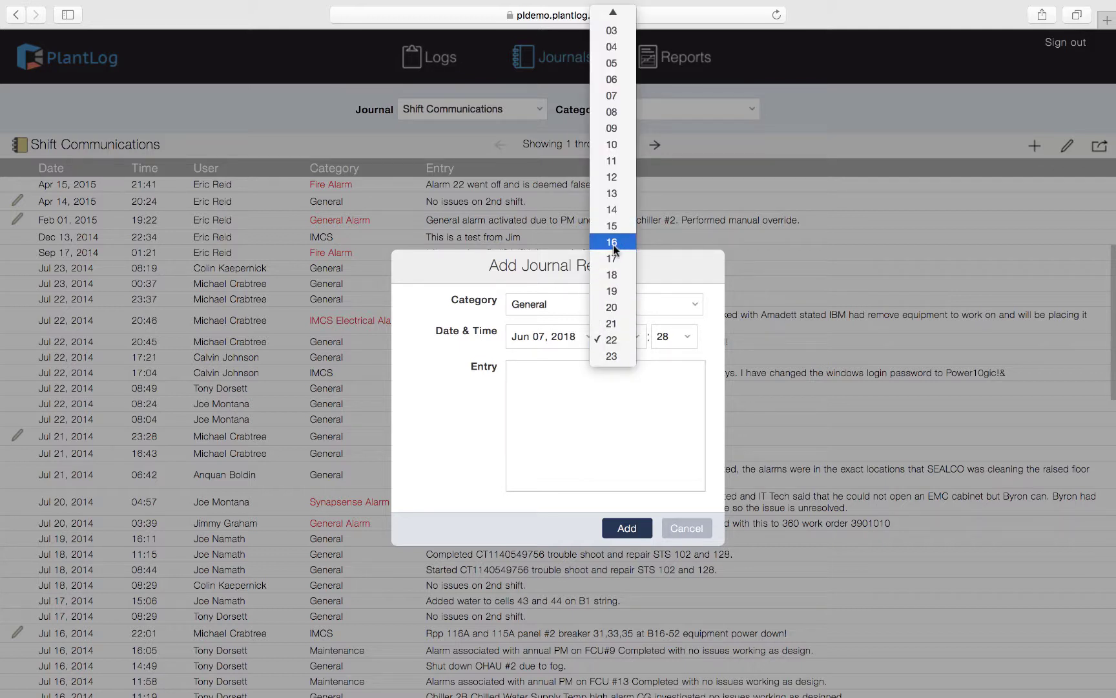
click(659, 390)
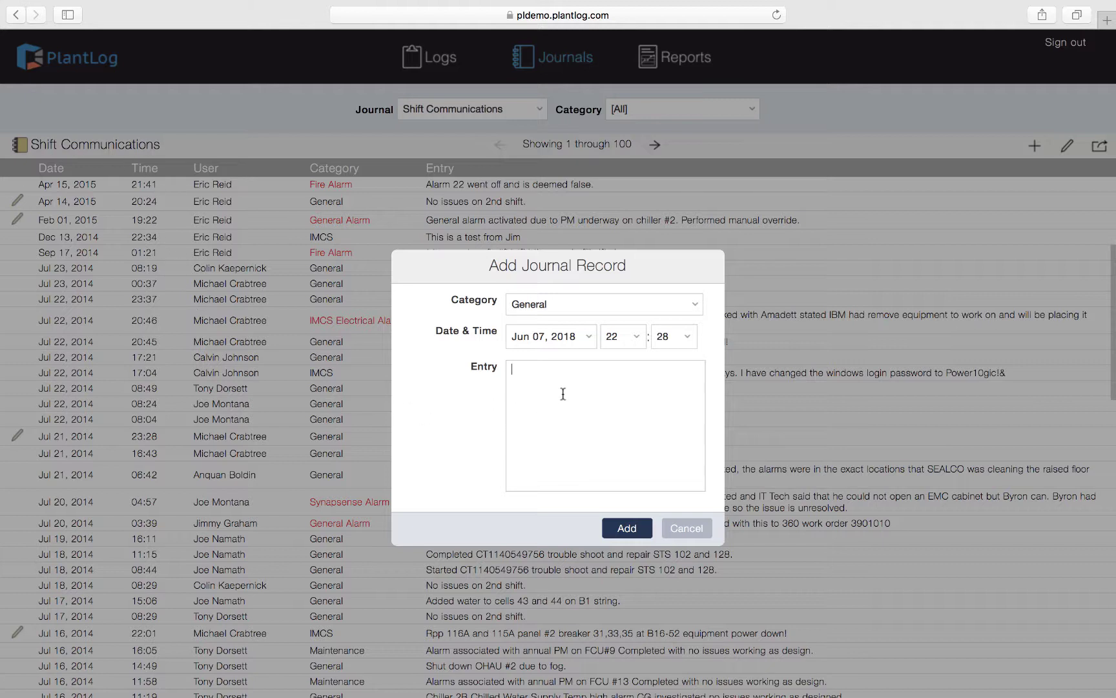
Enter "This is a test for the video tutorial." as the entry text and add the journal record
click(655, 443)
text(This is a test for the vid)
text(o)
key(BackSpace)
key(BackSpace)
key(BackSpace)
text(eo tu)
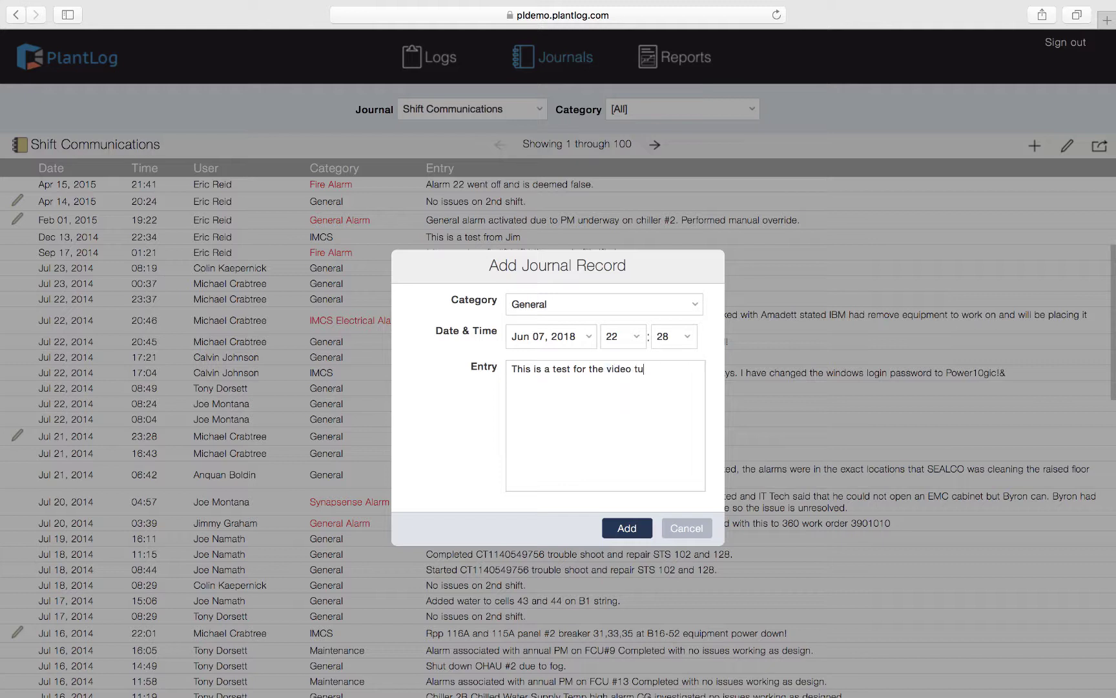
text(torial.)
click(626, 529)
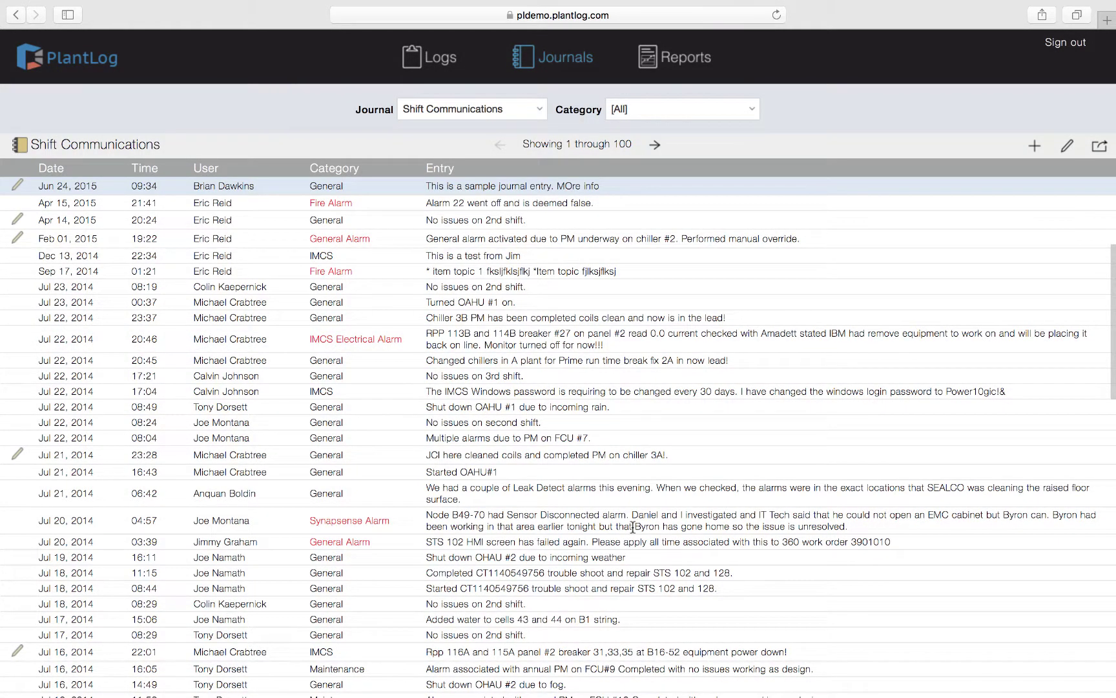
Edit the newly added journal record, appending "Some additional details." two lines below the existing entry text
scroll(402, 292, up, 5)
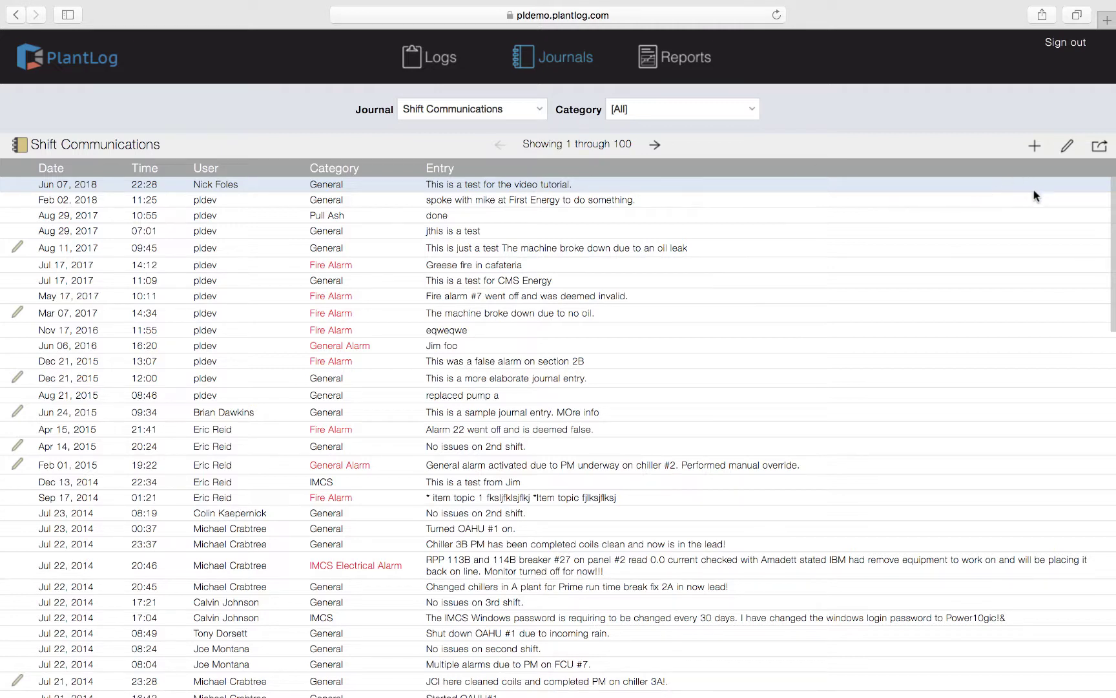
click(1068, 147)
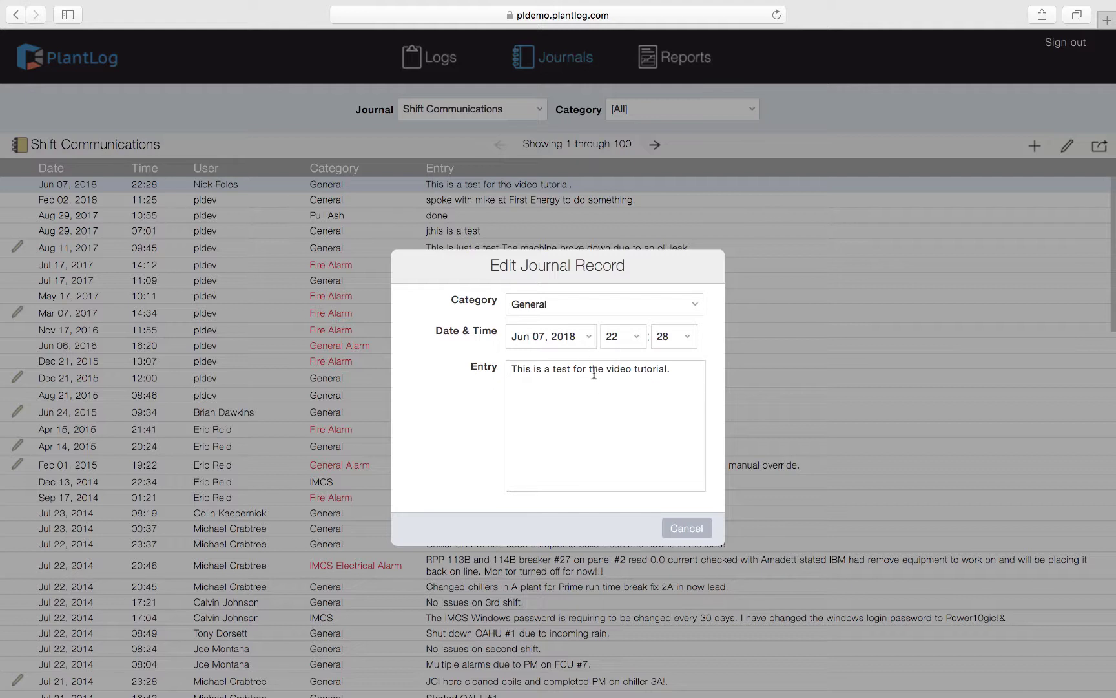
click(569, 305)
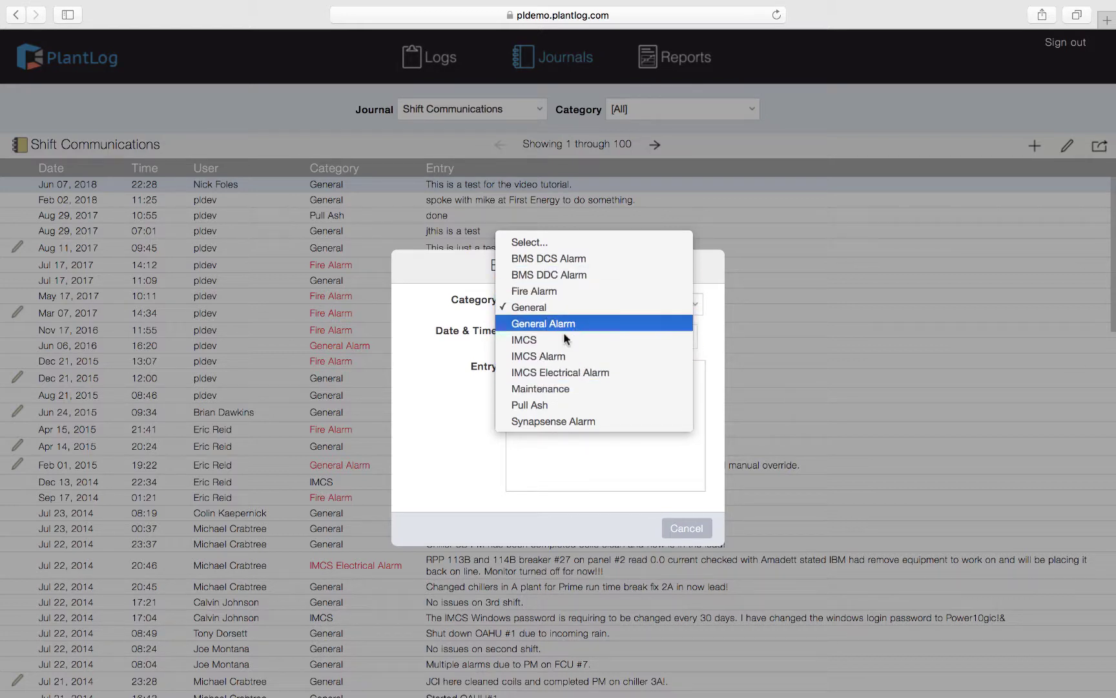
click(574, 466)
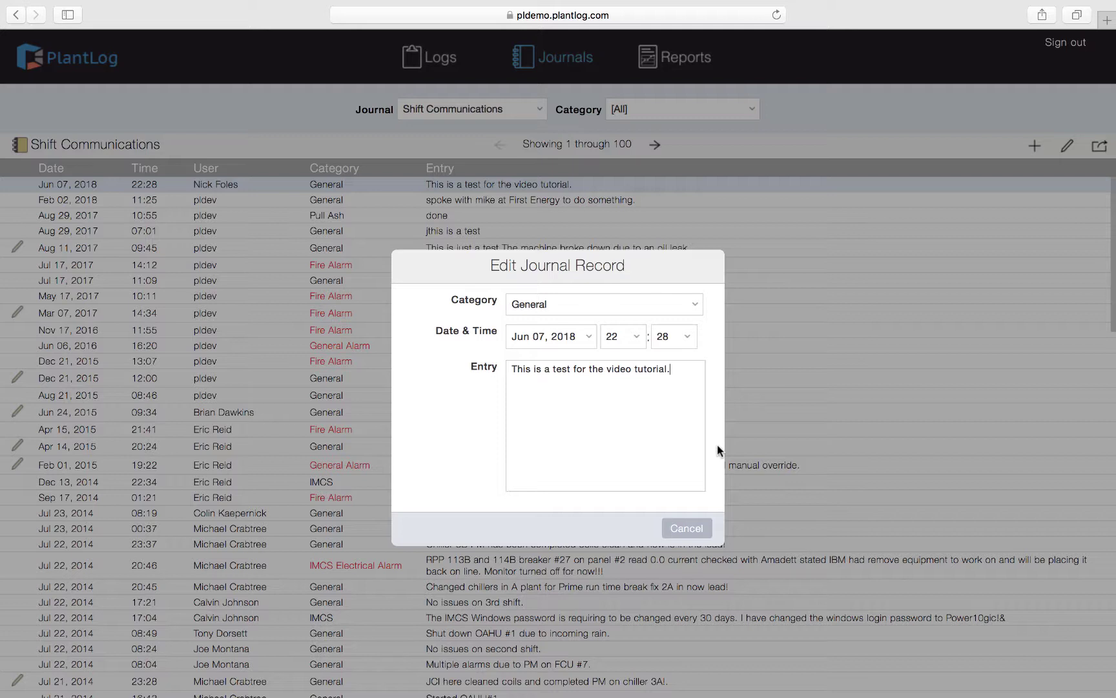
key(Return)
key(Return)
text(Some additi)
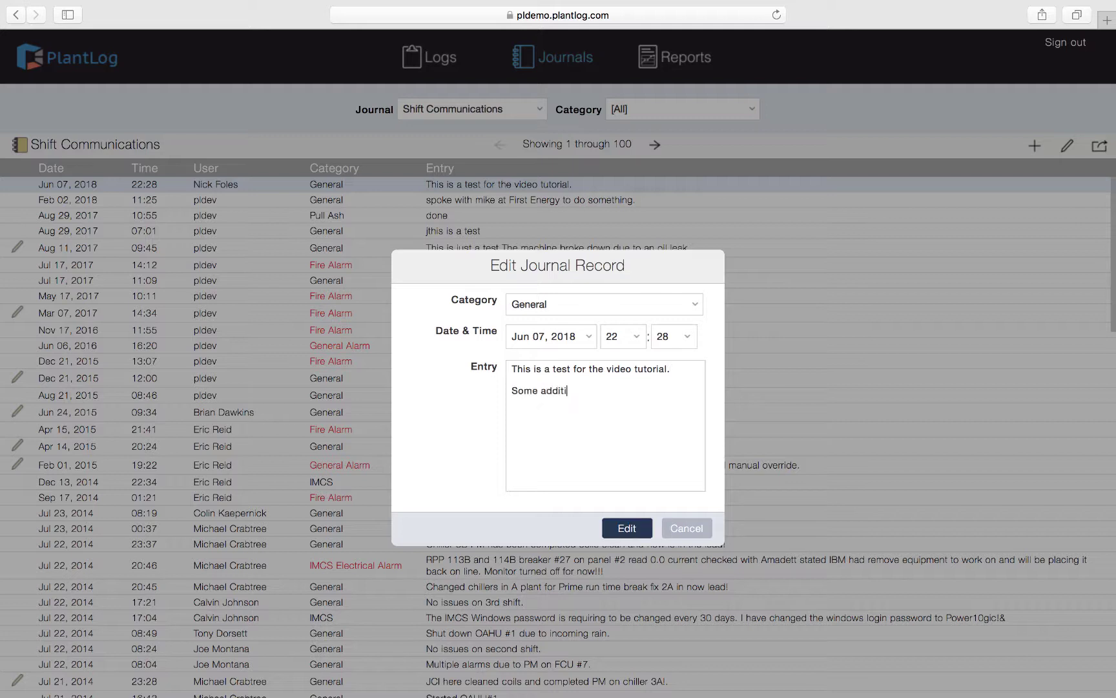
text(onal details.)
Save the journal record's edits with the edit reason "Adding more details."
click(627, 528)
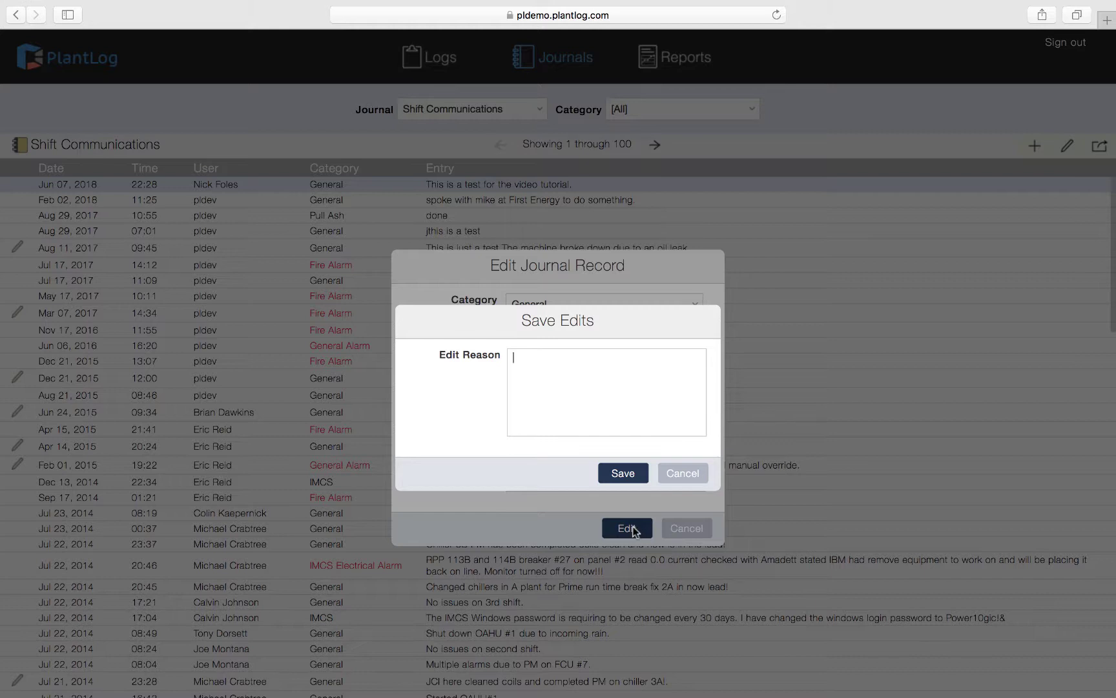
text(Adding more details.)
click(622, 473)
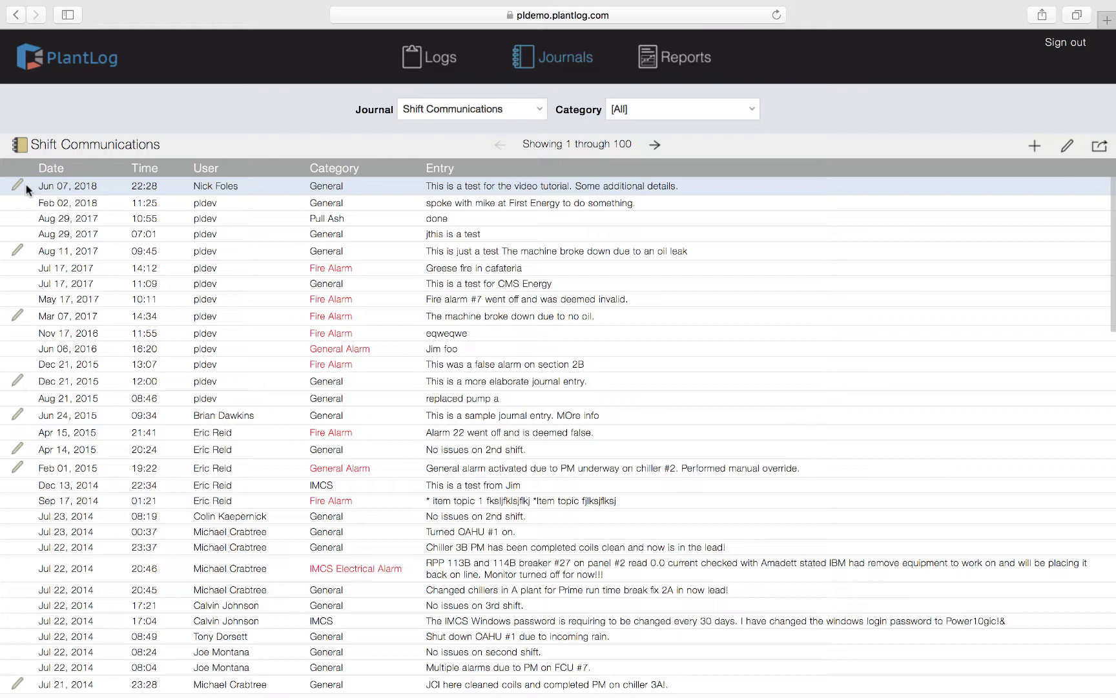
mouse_move(21, 186)
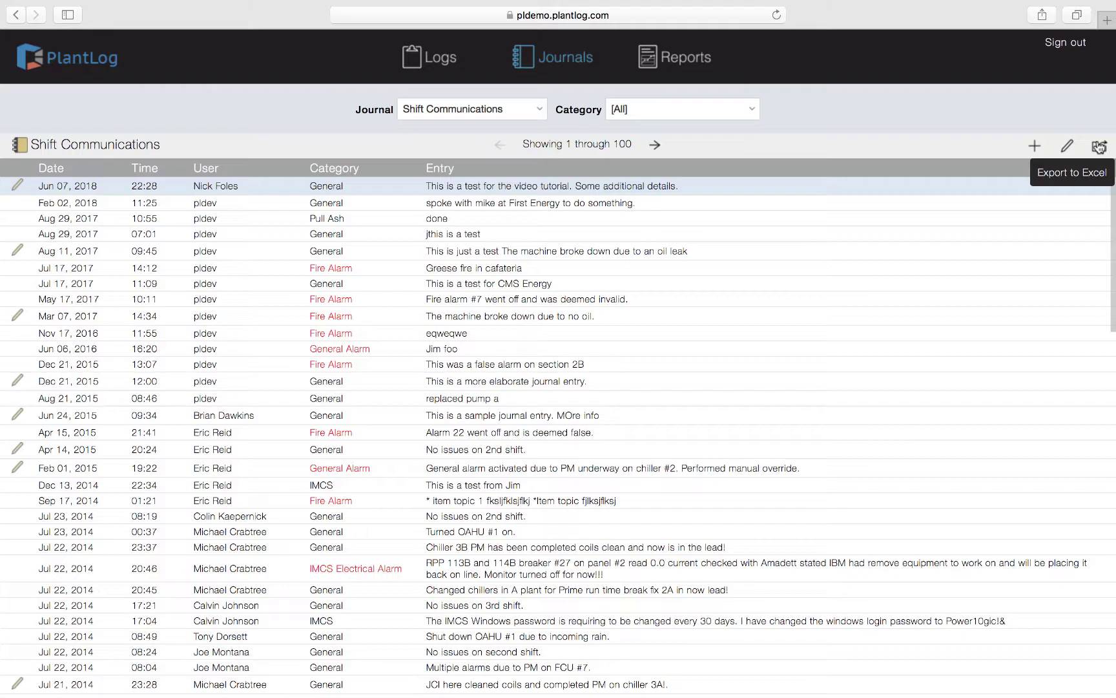
Export the Shift Communications journal records to Excel with the date range Last Month
click(1099, 147)
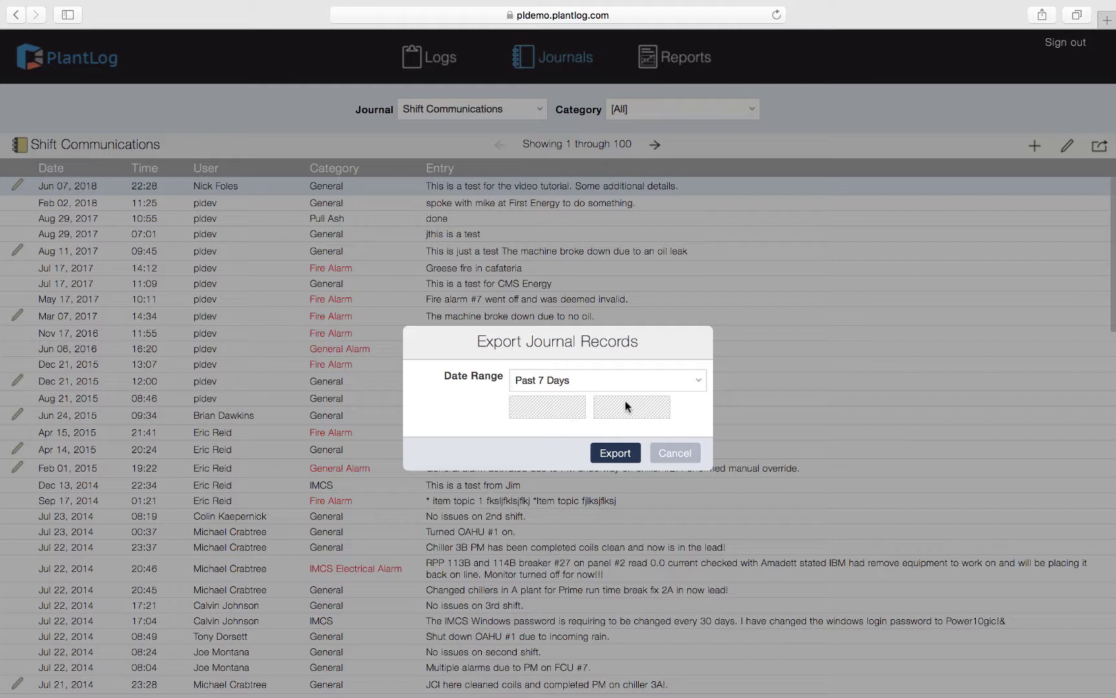
click(656, 380)
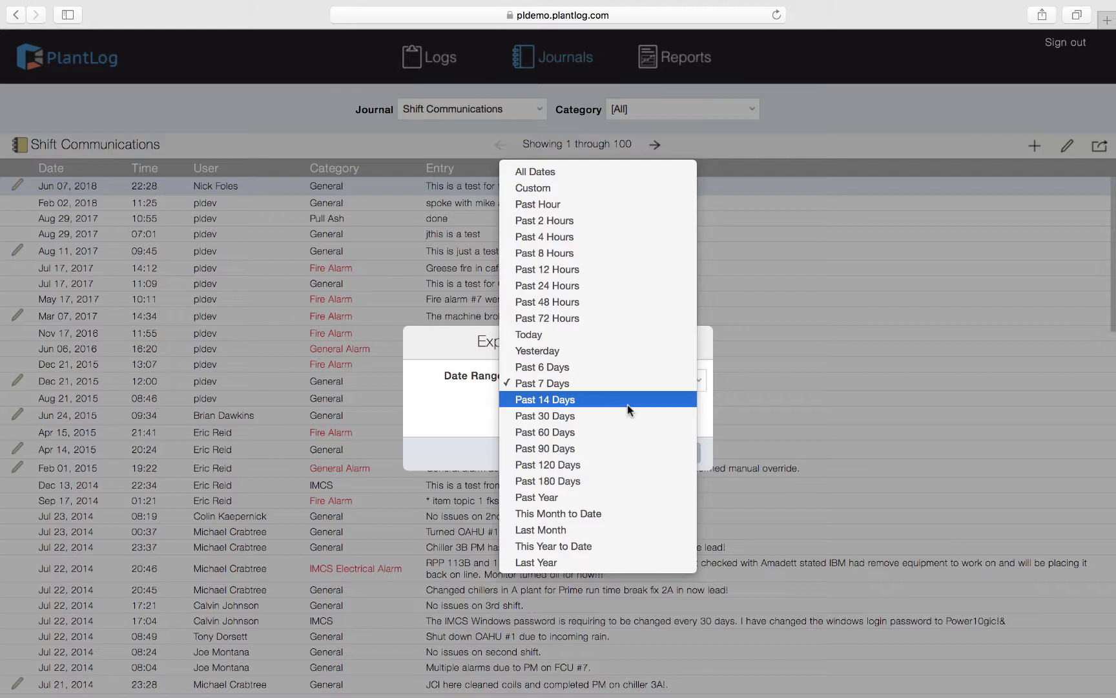
click(616, 529)
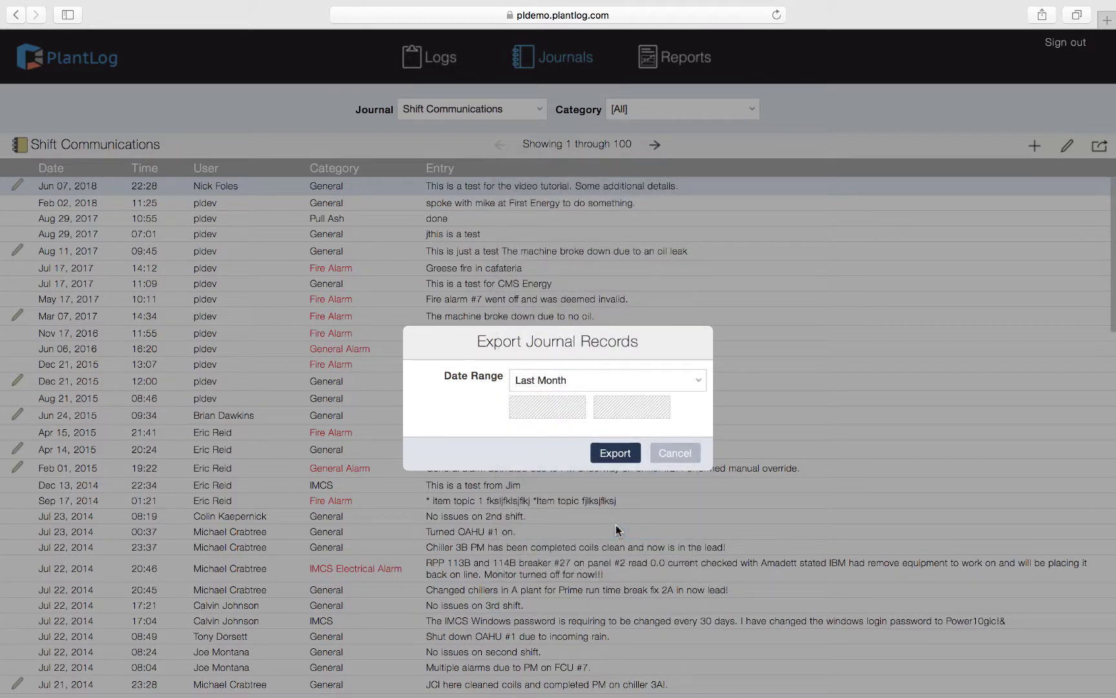
click(614, 455)
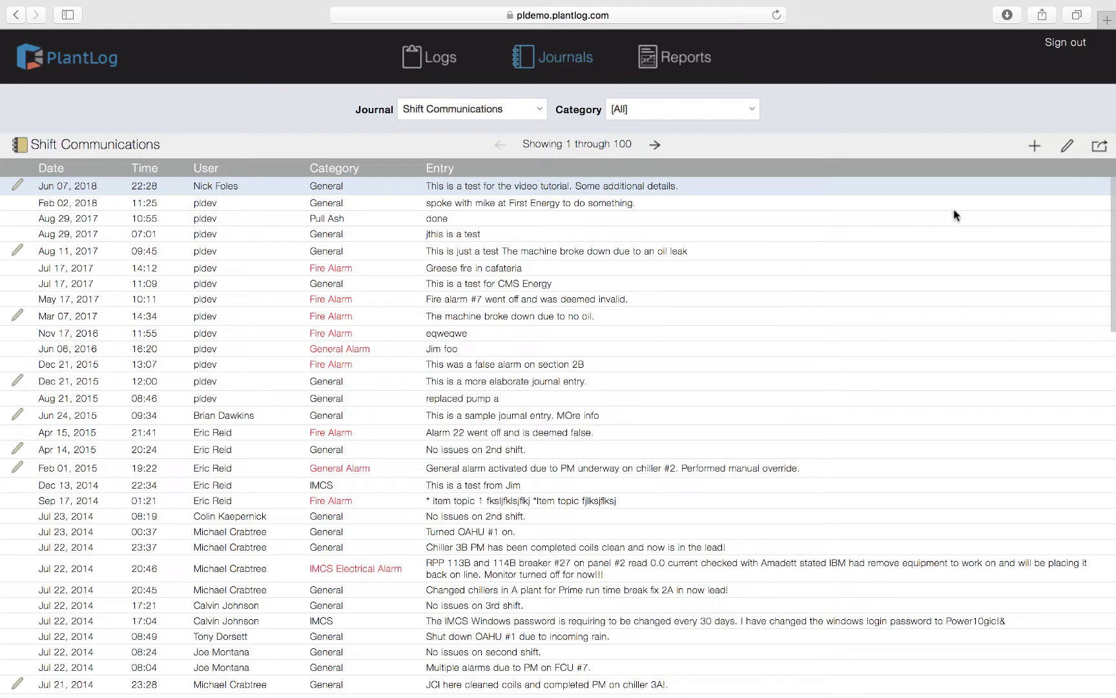
Examine the Custom date range in the journal records export options, viewing the start and end date calendars, and cancel the export
click(1105, 148)
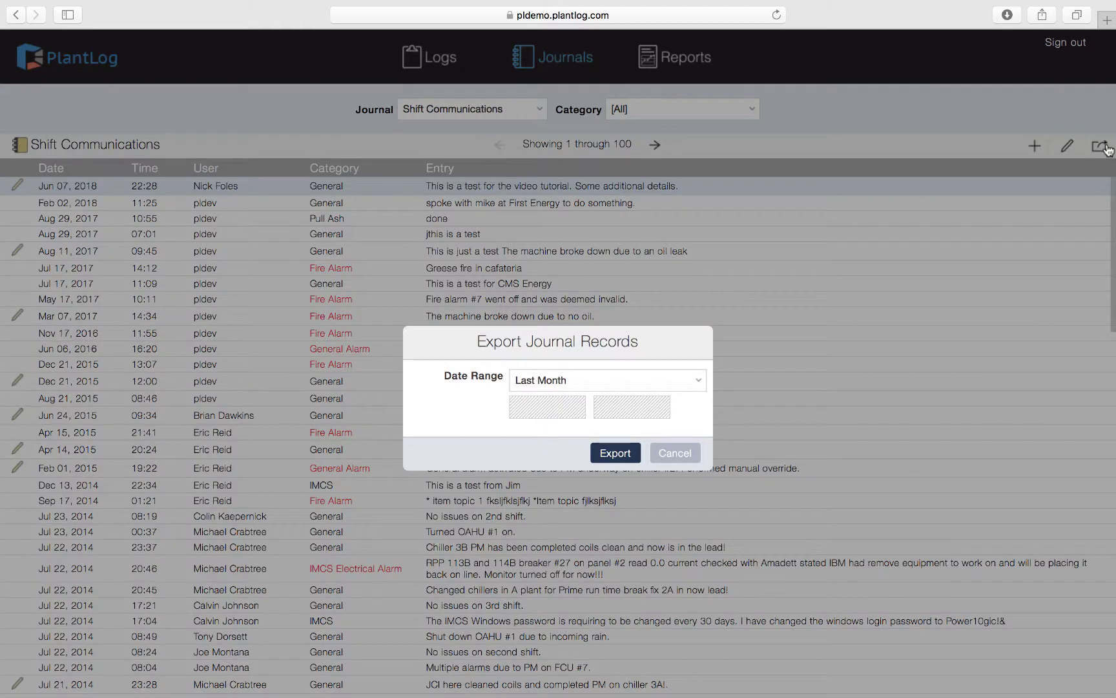
click(575, 376)
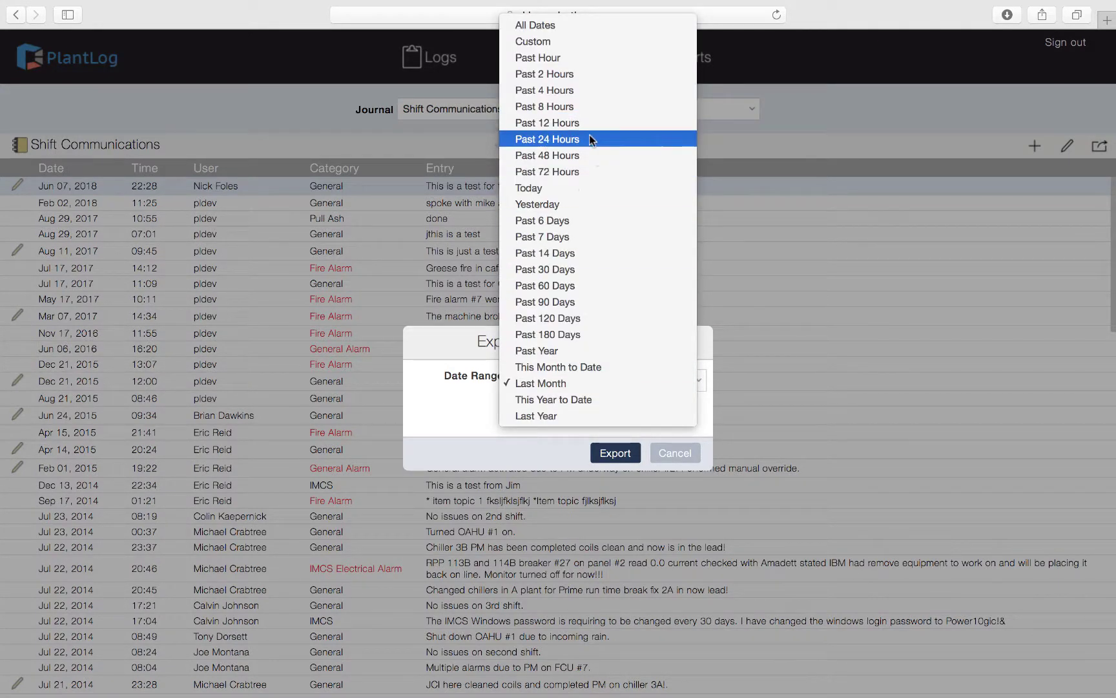
click(575, 44)
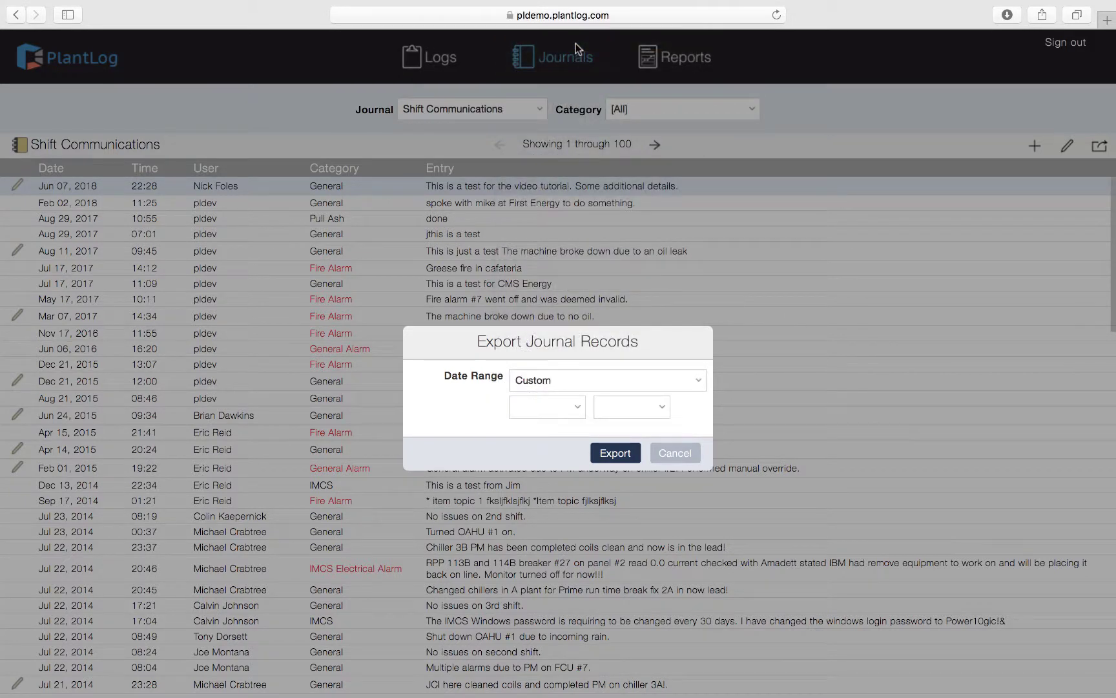
click(554, 405)
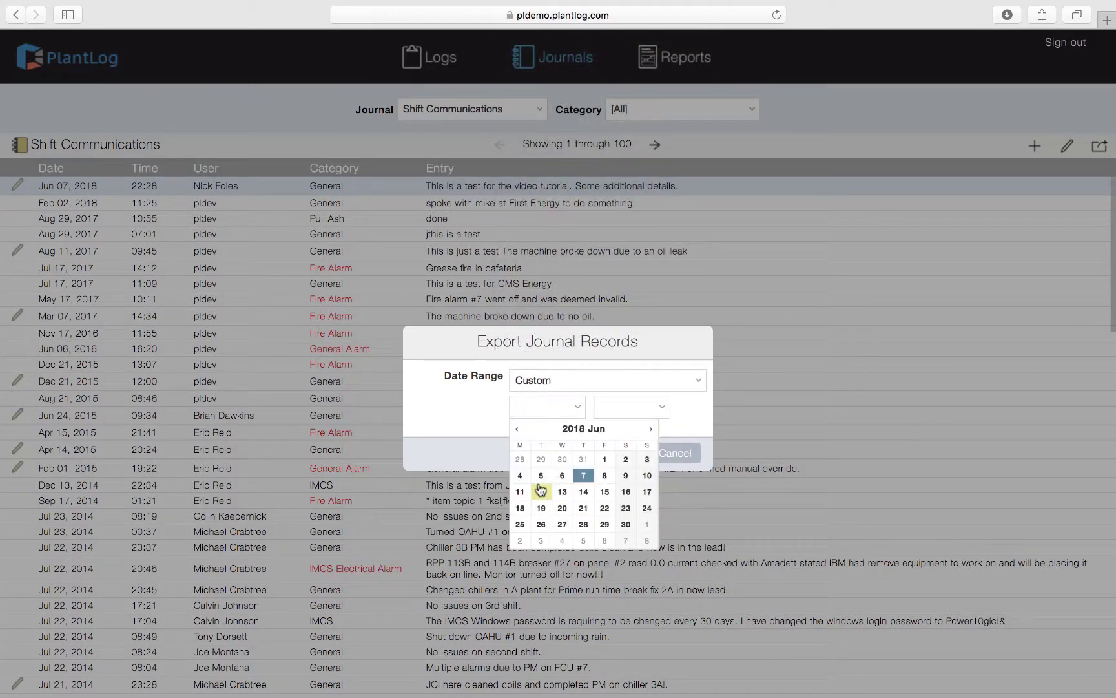
click(627, 406)
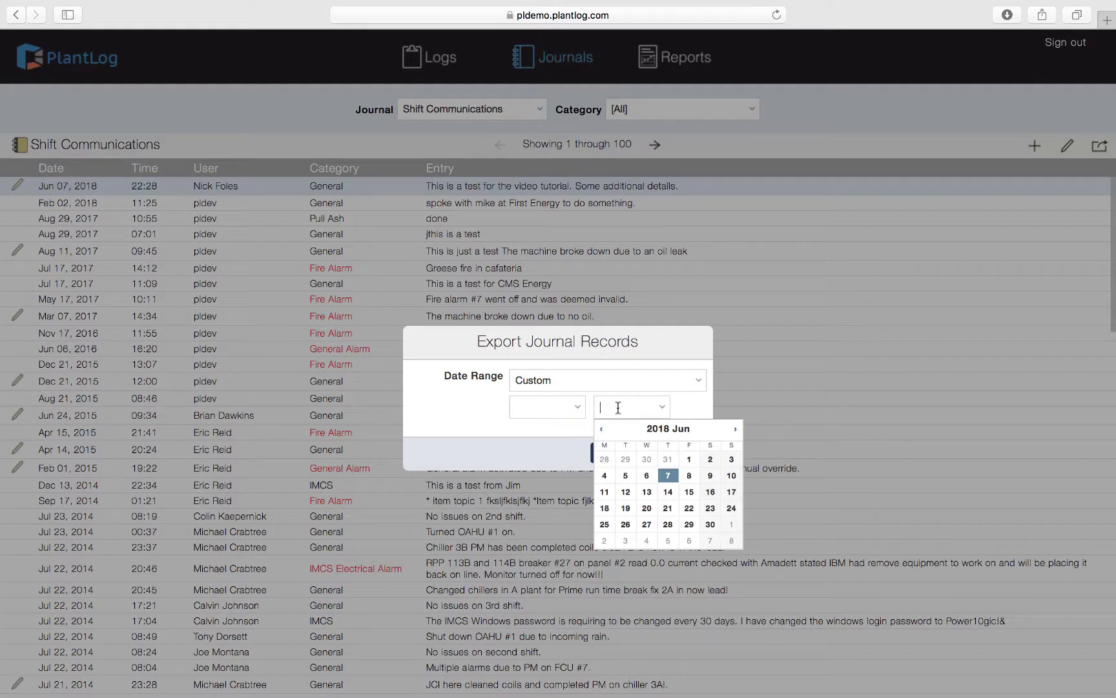
click(481, 422)
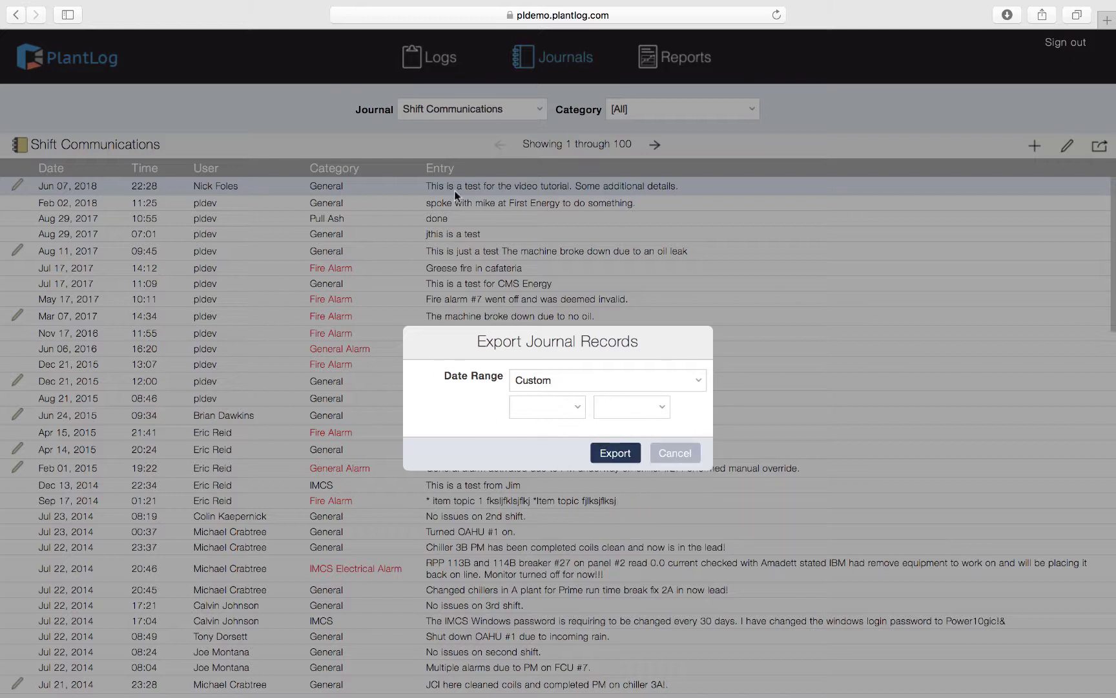
click(676, 453)
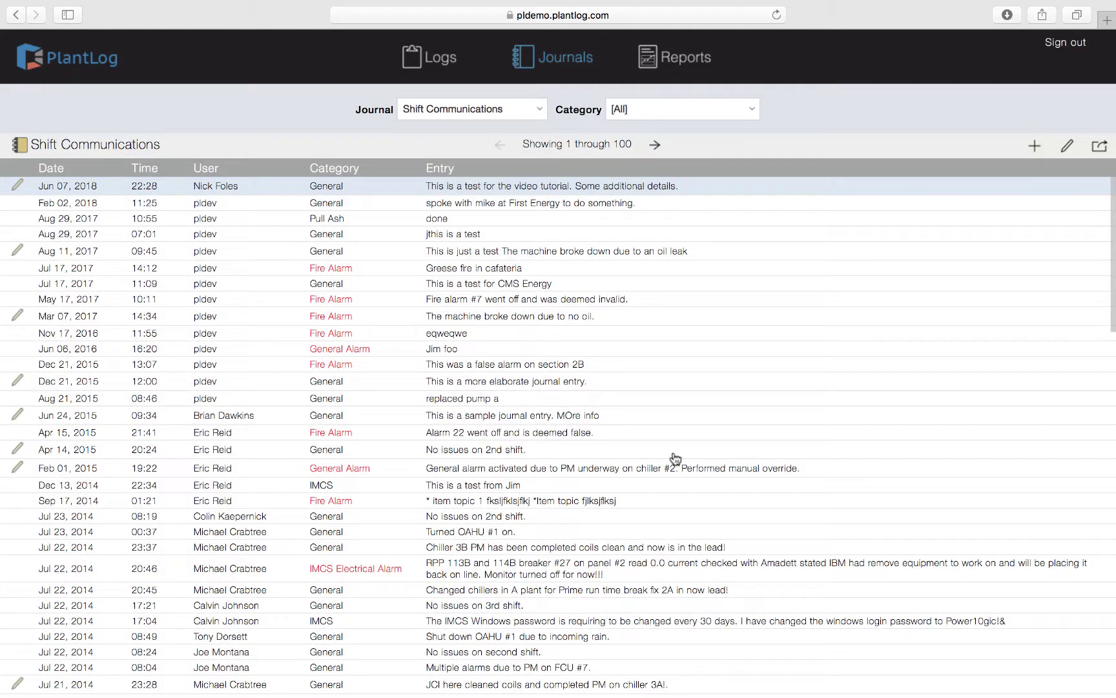